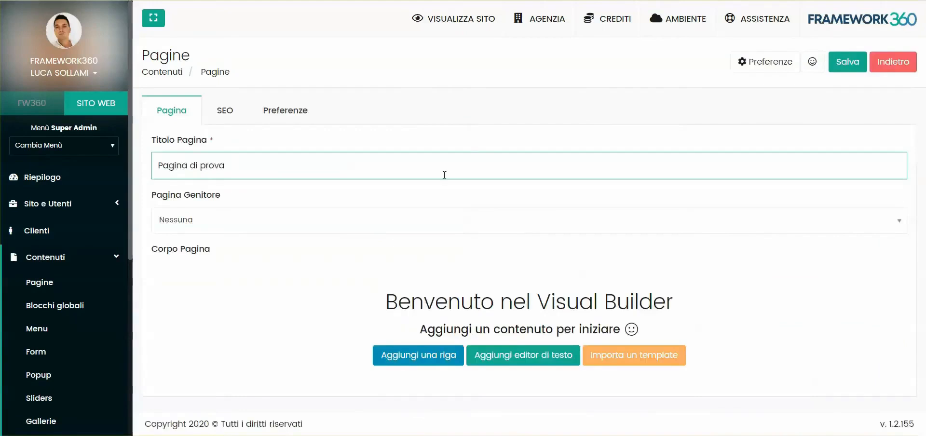
Add a row to Pagina di prova in the visual builder and insert the image 1900x1080.png into it.
click(418, 356)
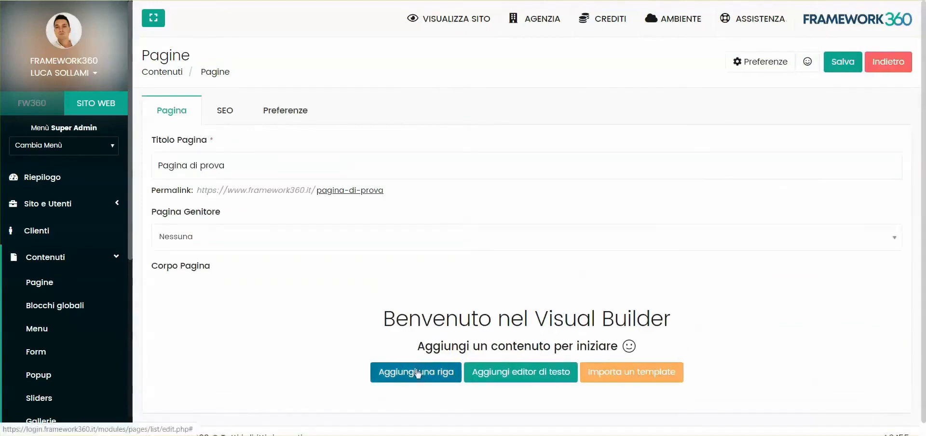
click(418, 372)
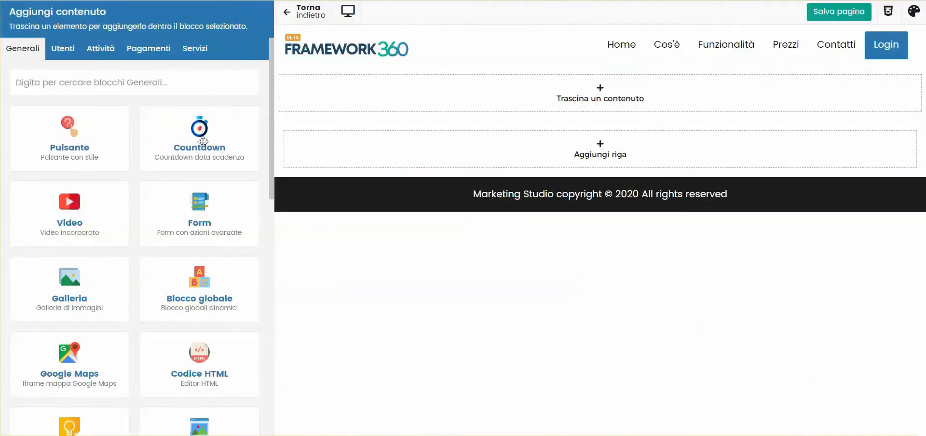
text(imm)
drag(203, 132, 465, 96)
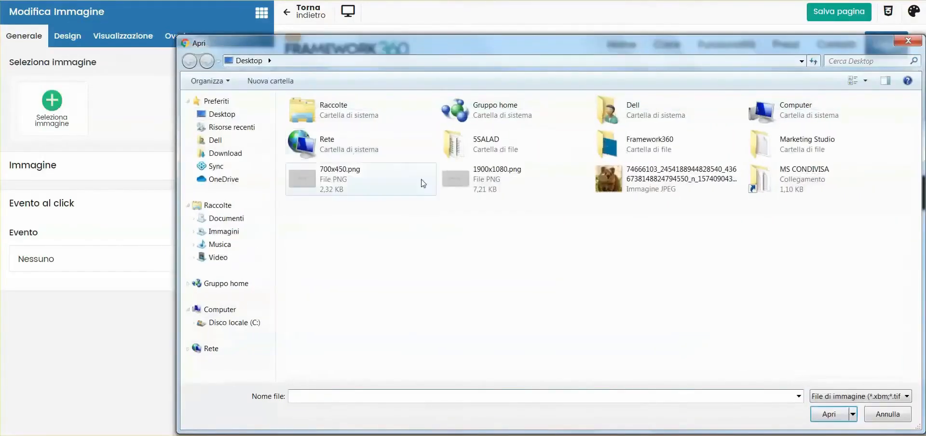
click(469, 191)
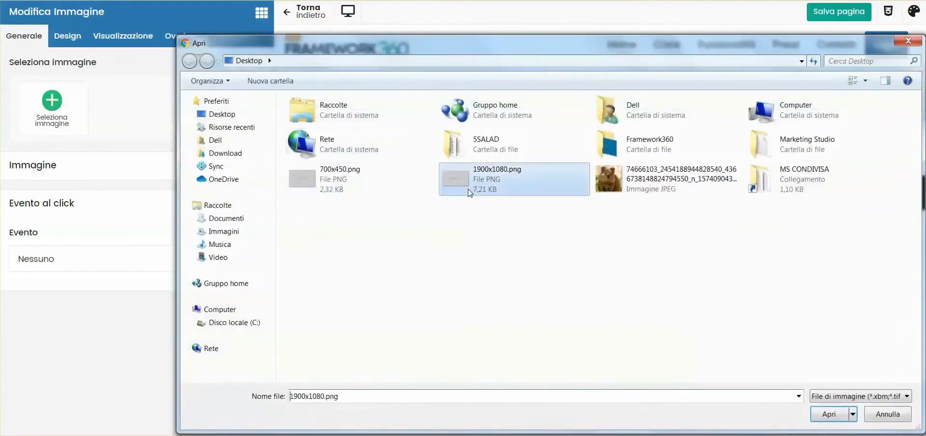
double_click(469, 191)
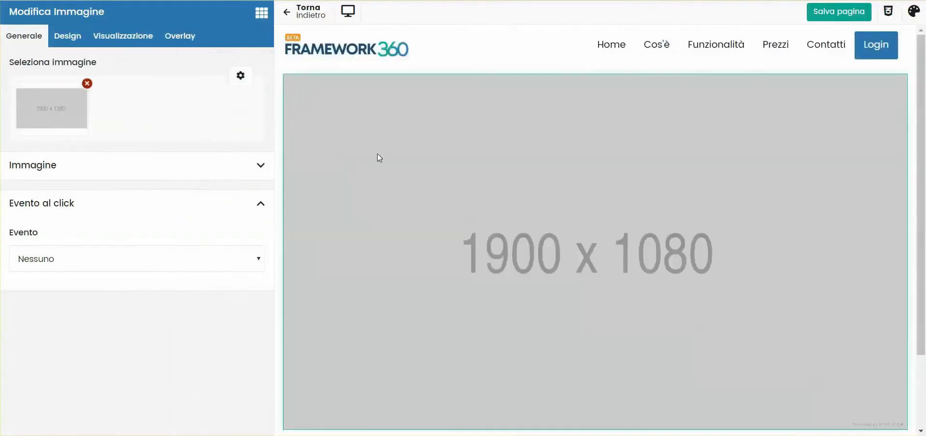
Set the image row's top and bottom padding to 0 px and its content width to Larghezza intera.
scroll(536, 182, down, 2)
scroll(535, 195, up, 2)
click(292, 107)
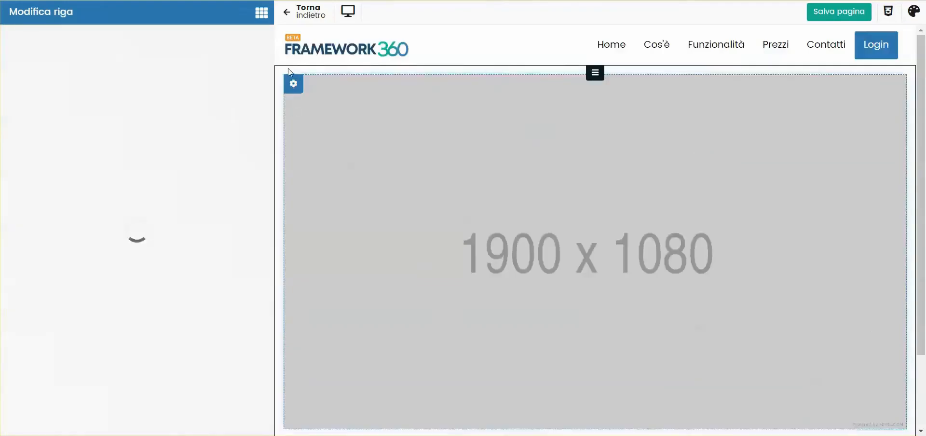
click(68, 35)
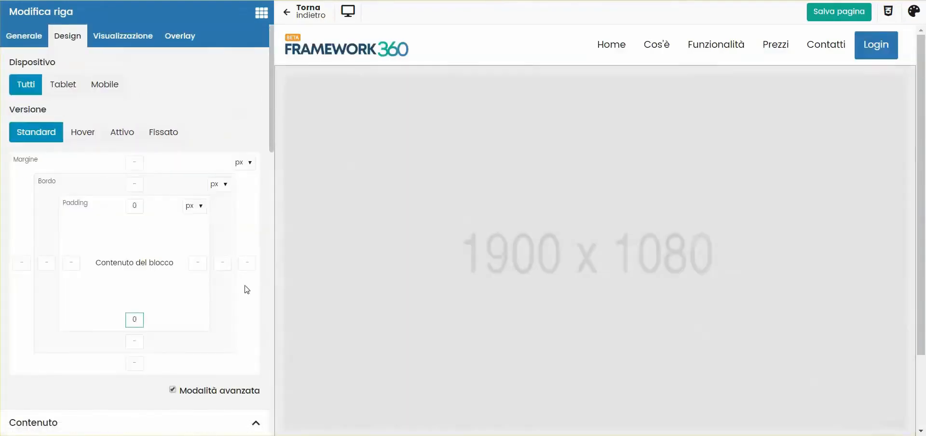
click(302, 145)
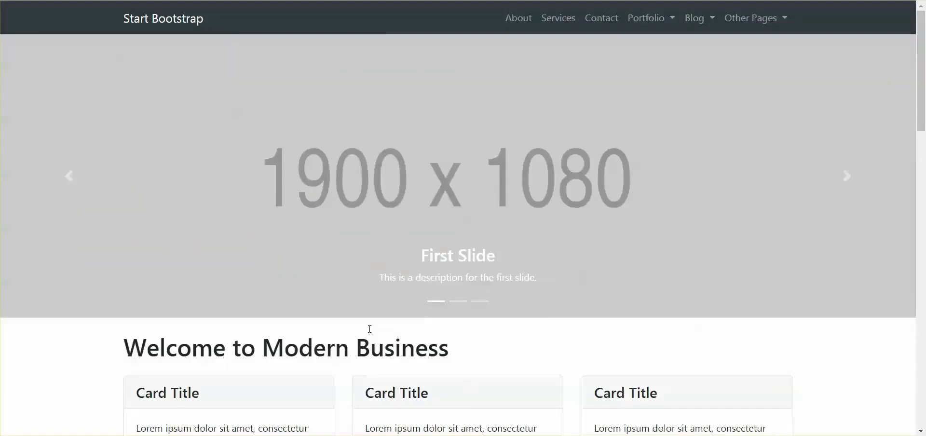
Copy the "Welcome to Modern Business" heading from the Start Bootstrap page and add a new row below the image.
scroll(374, 266, down, 4)
drag(124, 166, 448, 160)
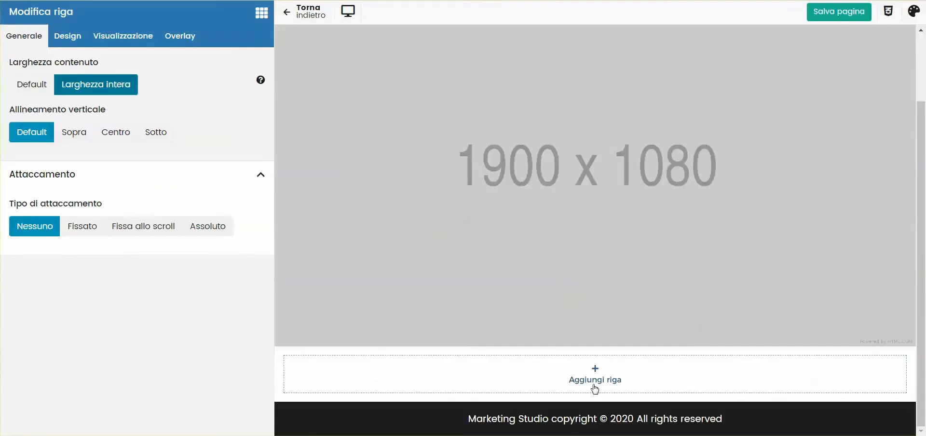
click(560, 383)
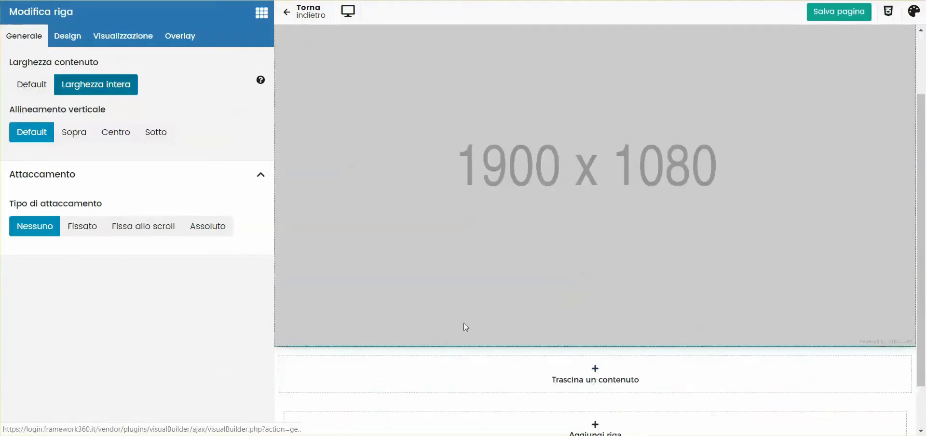
scroll(531, 326, down, 1)
Add a Titolo block to the new row with the text "Welcome to Modern Business" and the tag h2.
click(499, 303)
double_click(103, 83)
key(BackSpace)
text(ti)
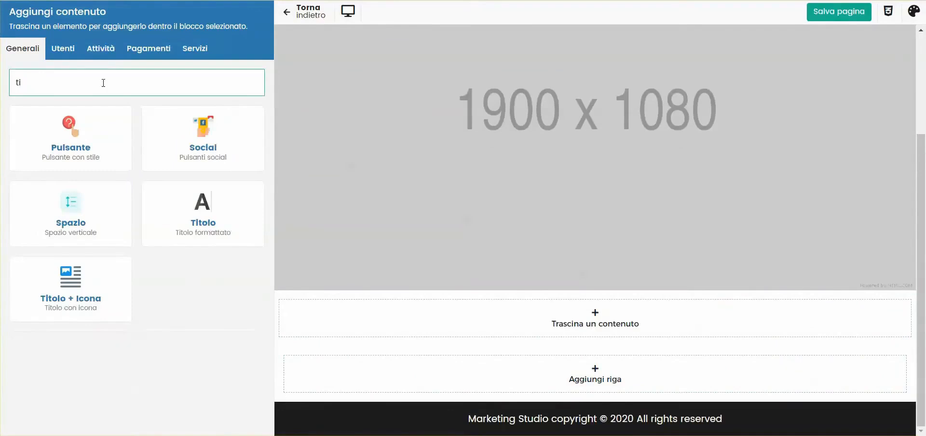
drag(212, 205, 526, 323)
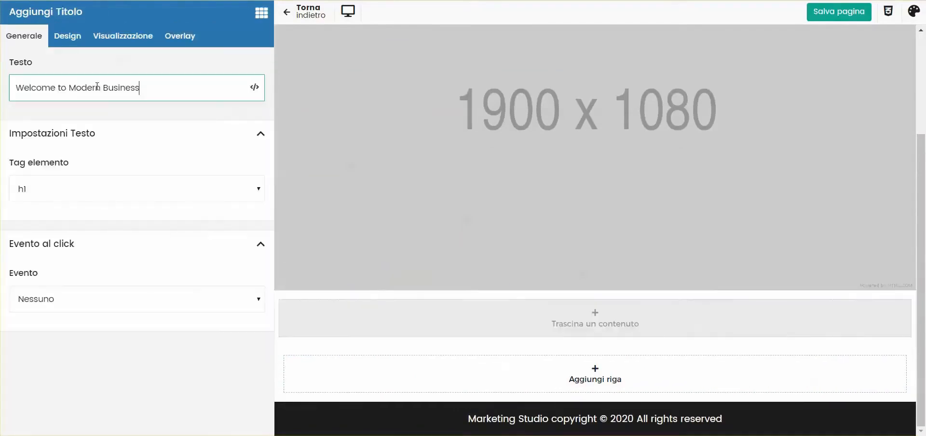
click(76, 193)
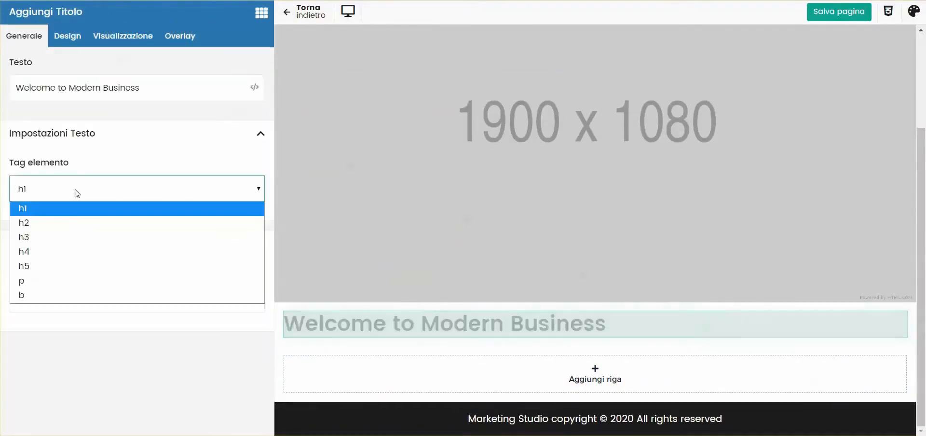
click(71, 219)
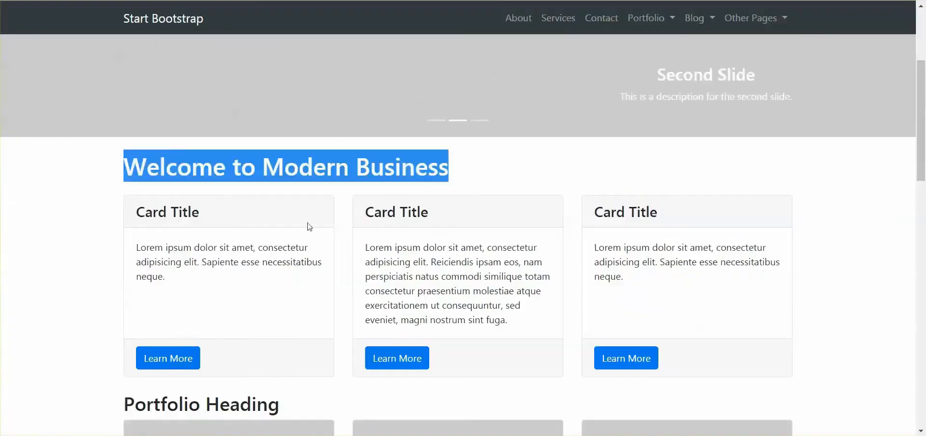
Copy the "Card Title" heading from the Start Bootstrap page and add a three-column row below the welcome title.
scroll(137, 102, down, 3)
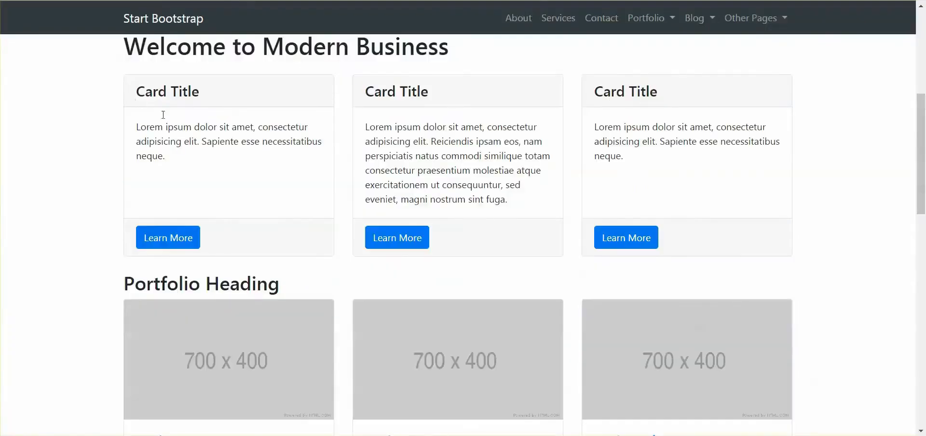
scroll(183, 143, up, 1)
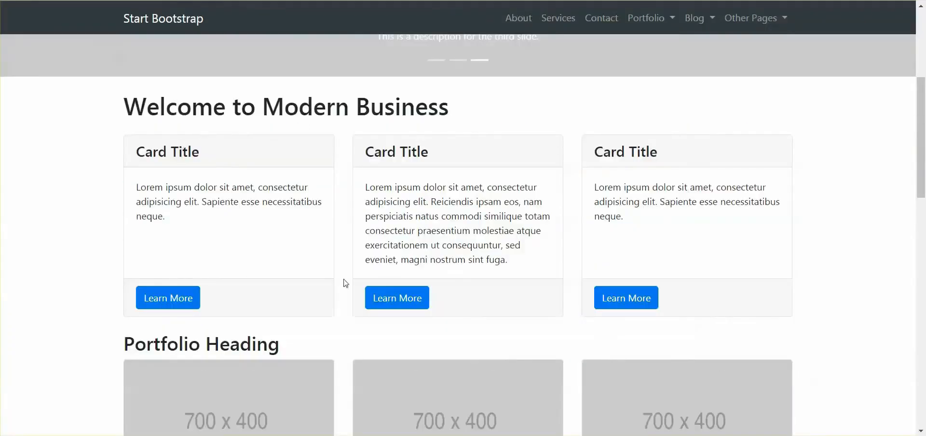
triple_click(218, 155)
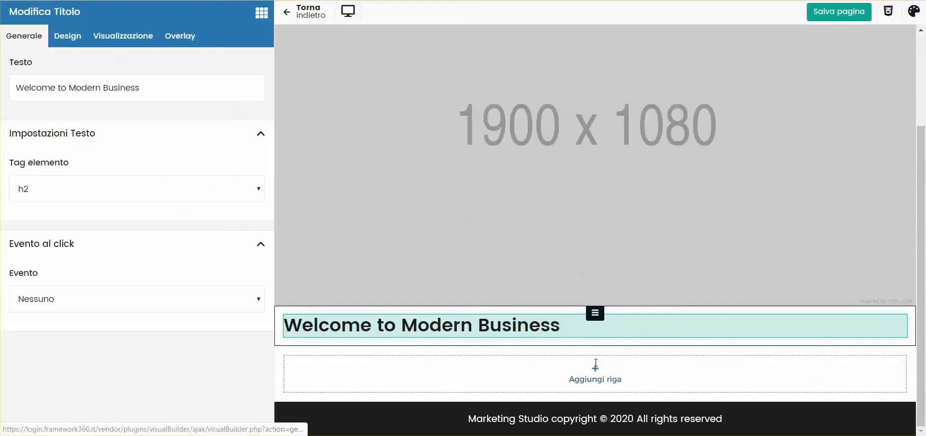
click(595, 348)
scroll(596, 322, down, 1)
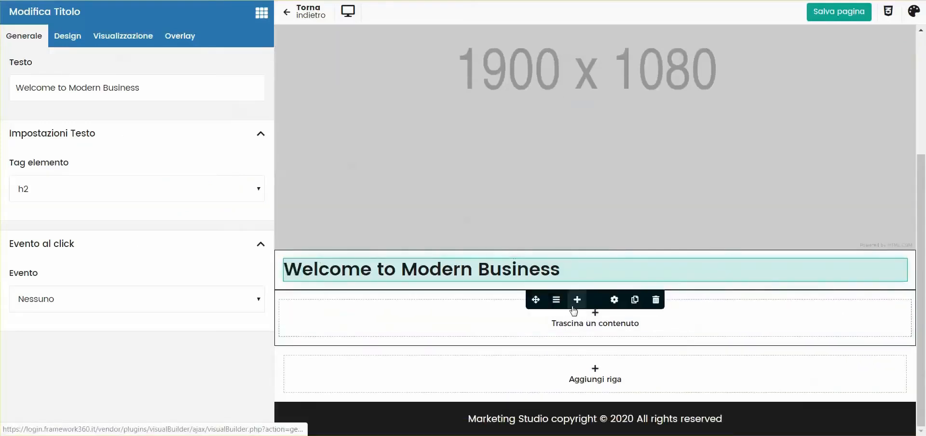
click(556, 300)
click(605, 316)
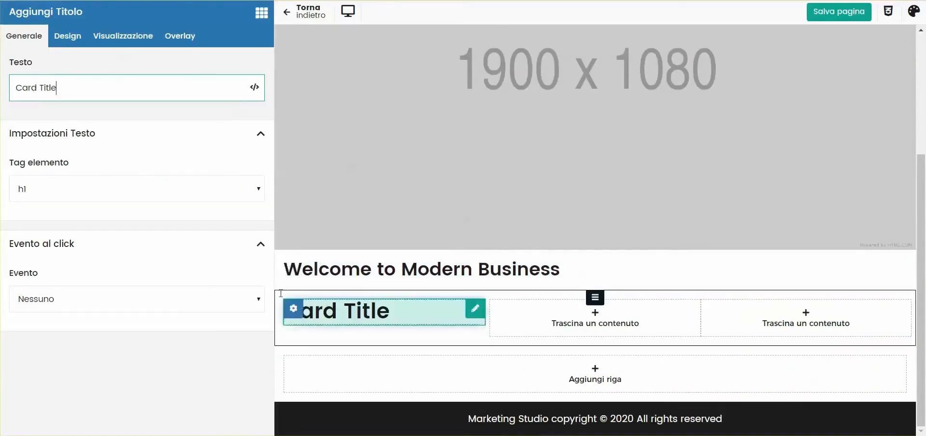
Fill the first column with a "Card Title" heading tagged h3, the copied Lorem ipsum paragraph and a "Learn more" button.
click(89, 195)
click(38, 235)
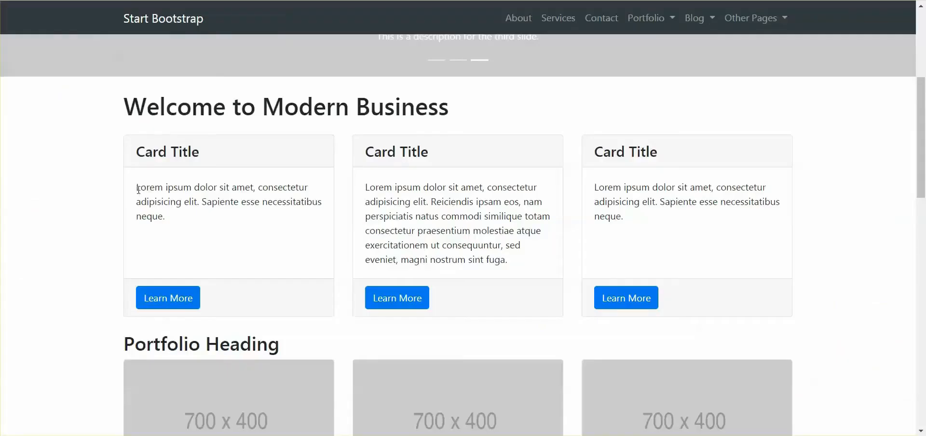
drag(139, 190, 190, 223)
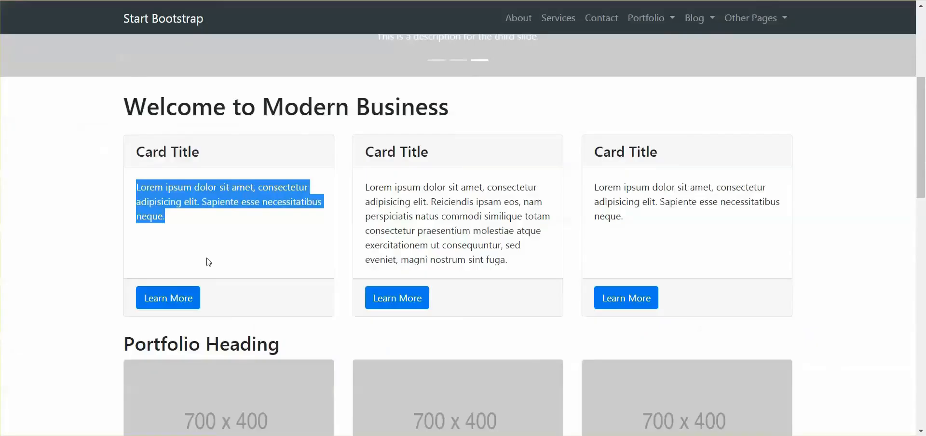
click(206, 269)
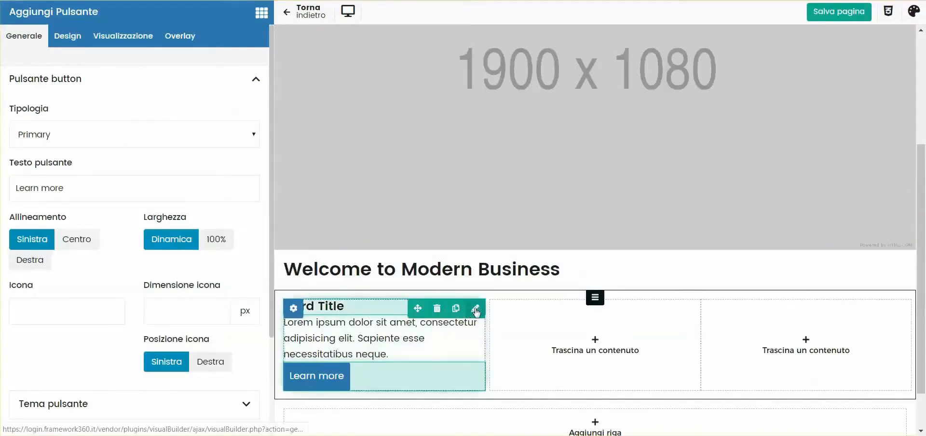
Give the first card's title and paragraph a 10 px bottom margin and 15 px padding on all sides.
click(475, 311)
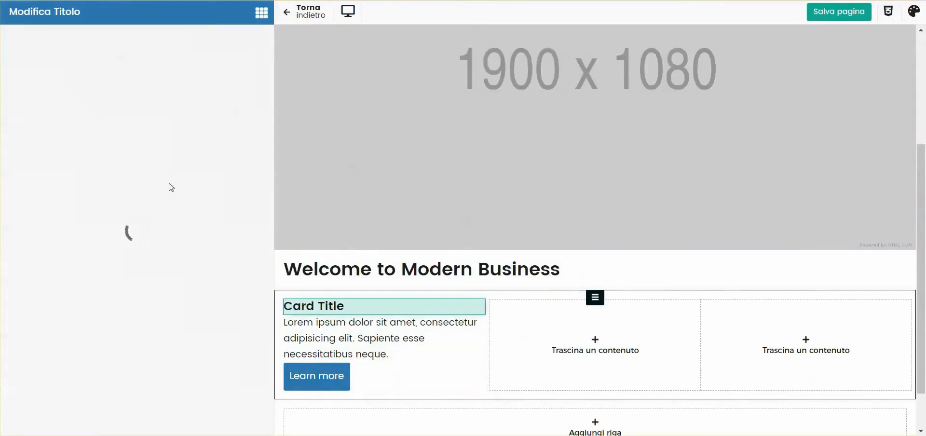
click(85, 40)
scroll(129, 183, down, 2)
click(134, 242)
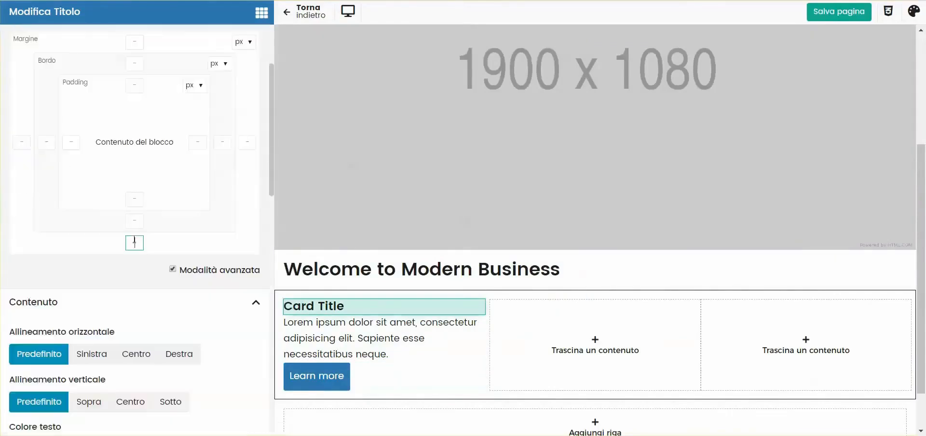
text(15)
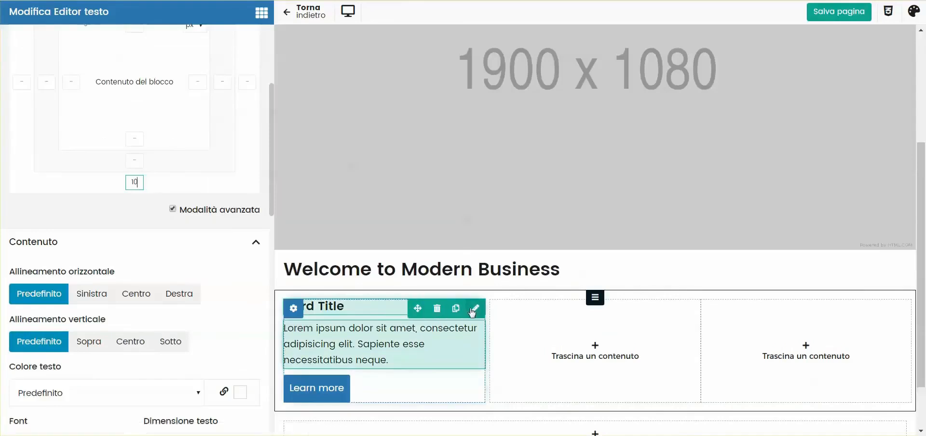
click(473, 309)
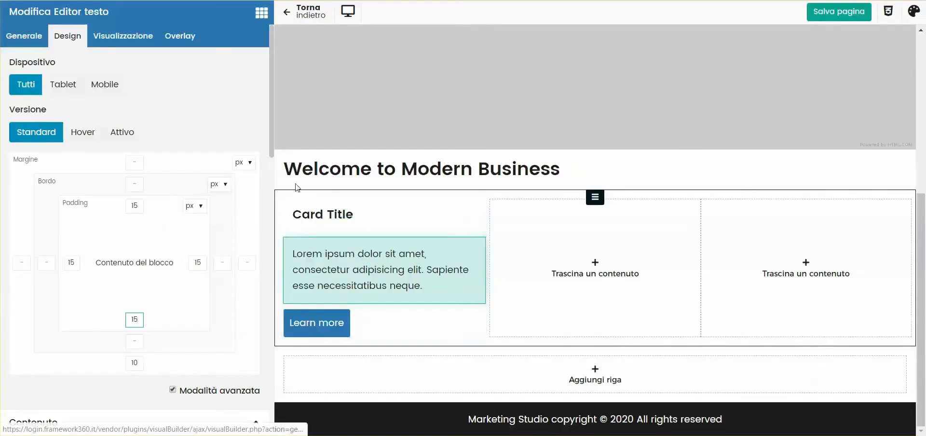
Set the first card column's border color to secondary and inset the "Learn more" button from the card's edges.
click(290, 211)
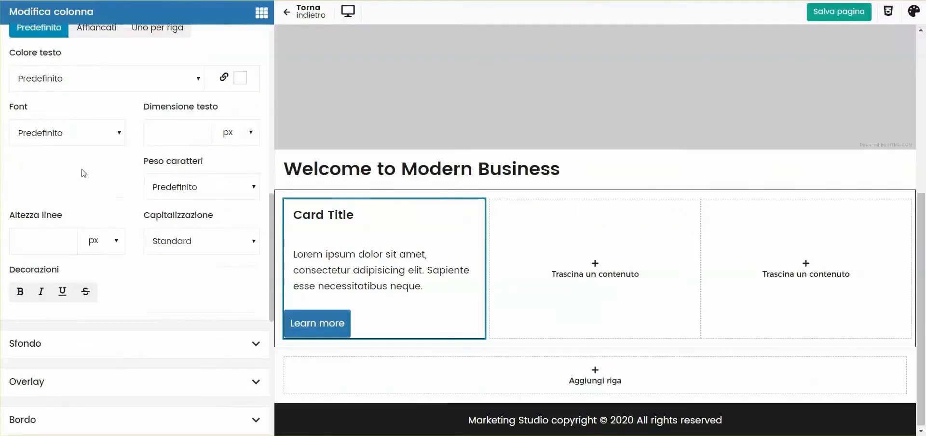
scroll(82, 178, down, 4)
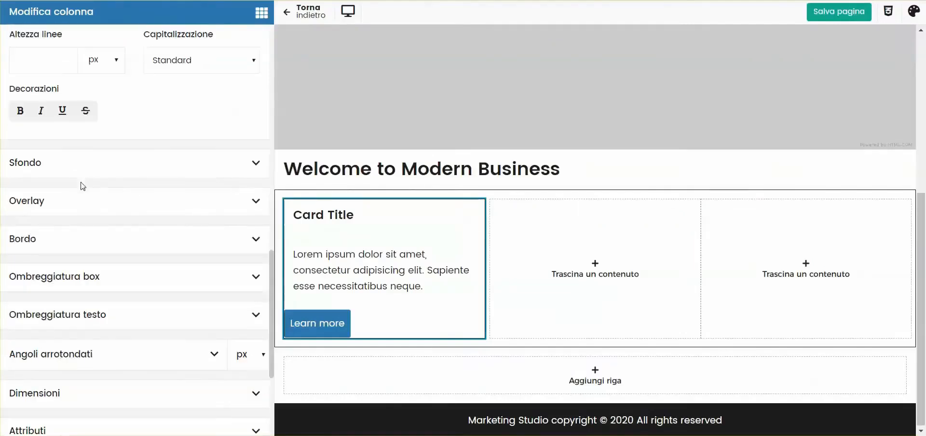
click(48, 241)
click(164, 294)
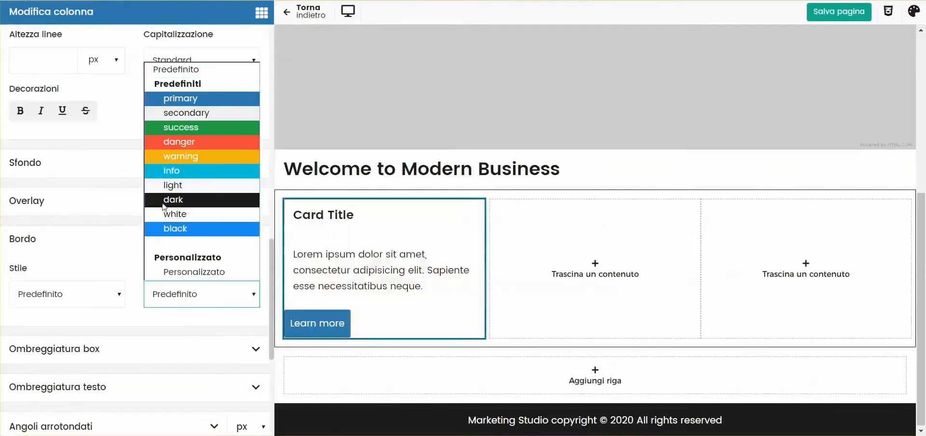
click(180, 113)
click(452, 321)
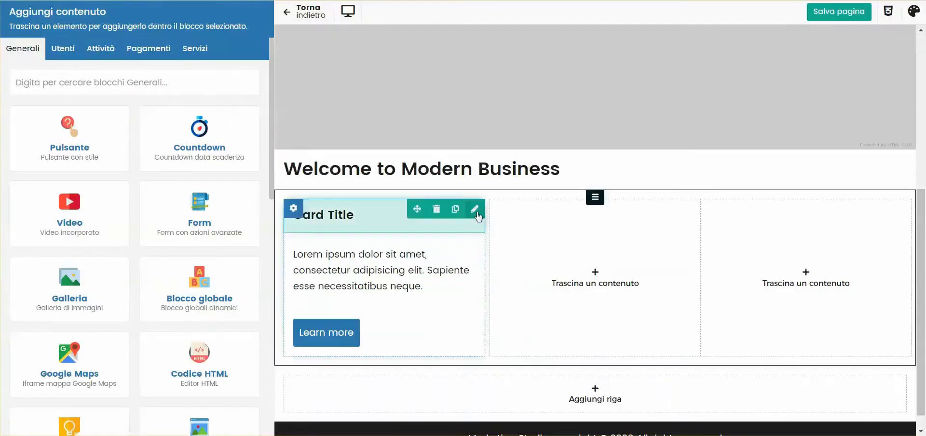
Give the first card's title block a light grey background color.
click(287, 169)
scroll(92, 193, down, 8)
scroll(105, 186, down, 3)
click(79, 111)
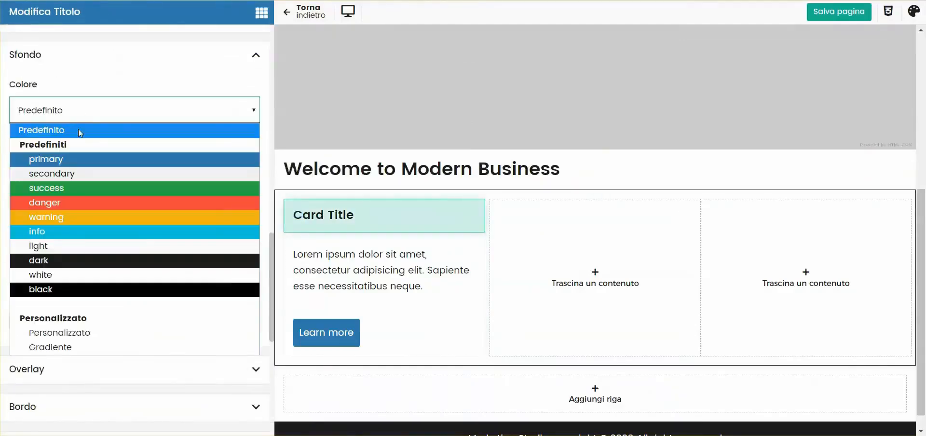
click(176, 227)
Duplicate the first card's column twice to make a row of three matching cards.
click(297, 216)
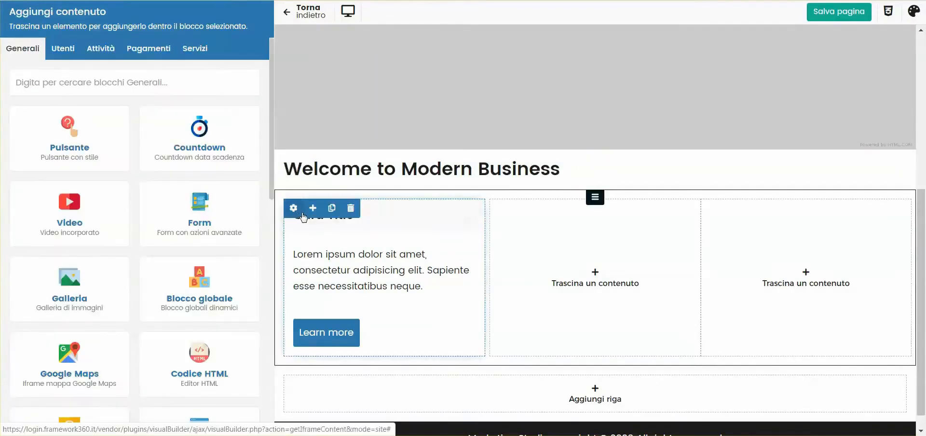
click(337, 214)
click(338, 214)
scroll(786, 232, down, 1)
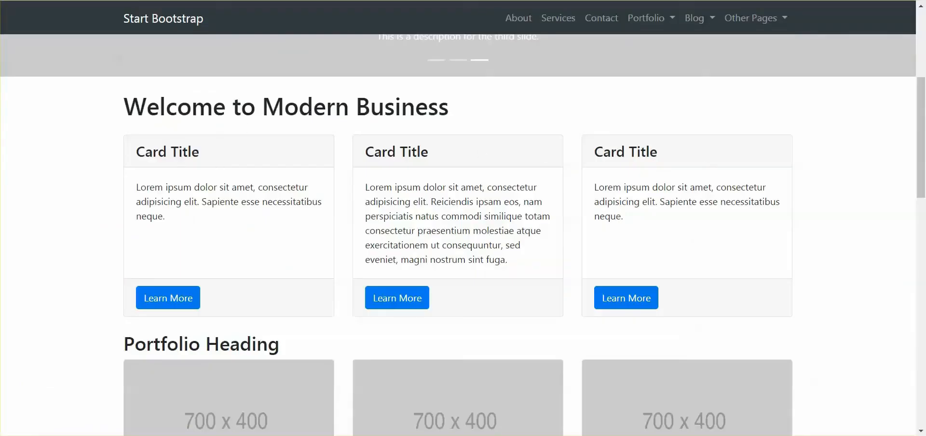
Add a new row below the three cards containing the title "Modern Business Features".
scroll(129, 138, down, 10)
drag(130, 139, 340, 139)
drag(340, 139, 355, 139)
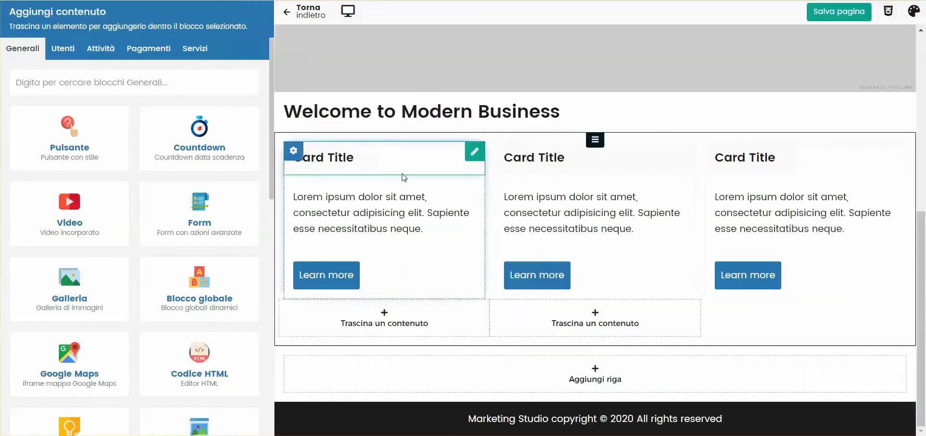
click(617, 373)
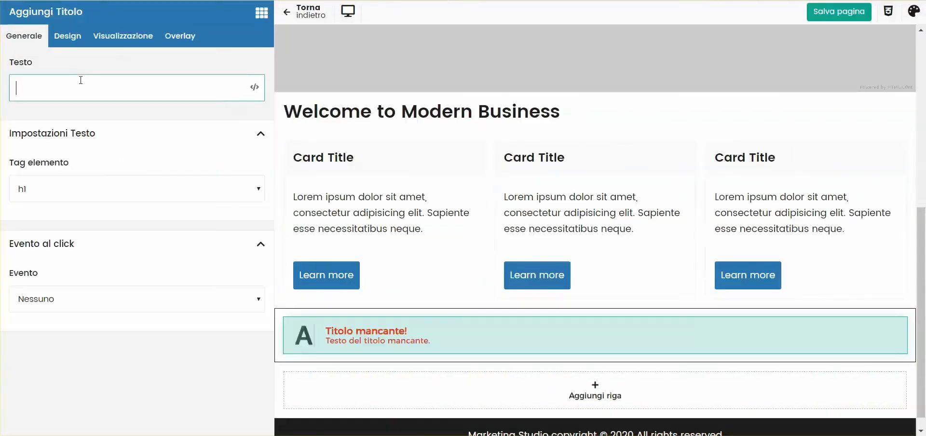
text(Modern Business Features)
key(Tab)
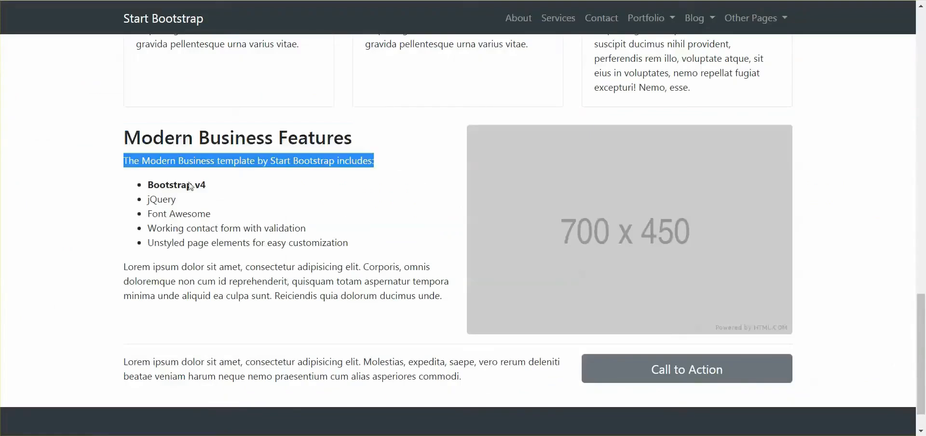
Copy the intro line, bullet list and closing paragraph from the reference page's features section into a text block under the "Modern Business Features" title.
drag(375, 160, 452, 300)
key(ctrl+c)
drag(71, 135, 389, 337)
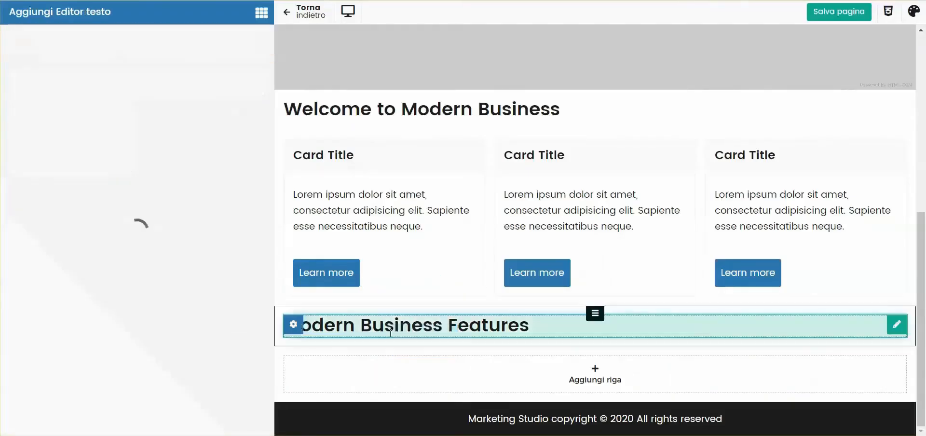
key(ctrl+v)
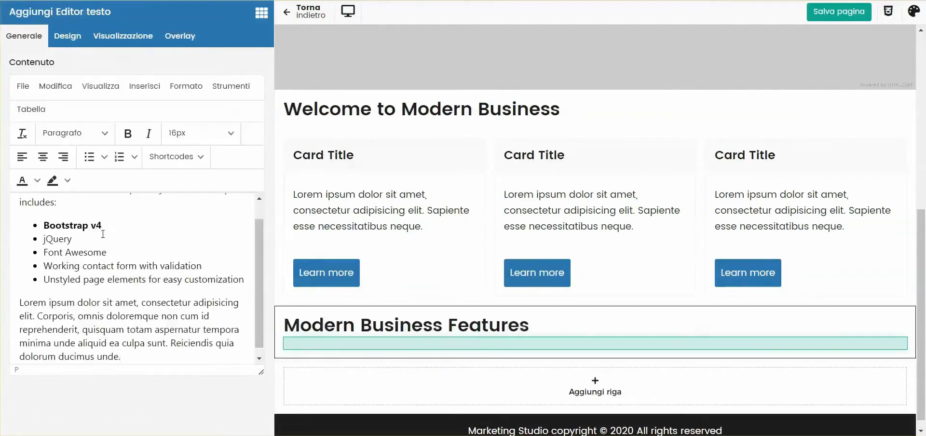
scroll(575, 270, down, 3)
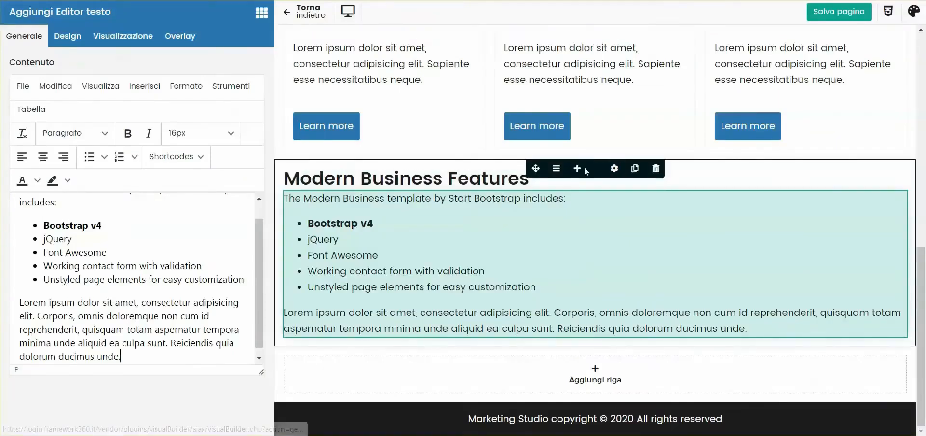
Add a second column to the features row and place an image block with the 700 x 450 placeholder in it.
click(579, 168)
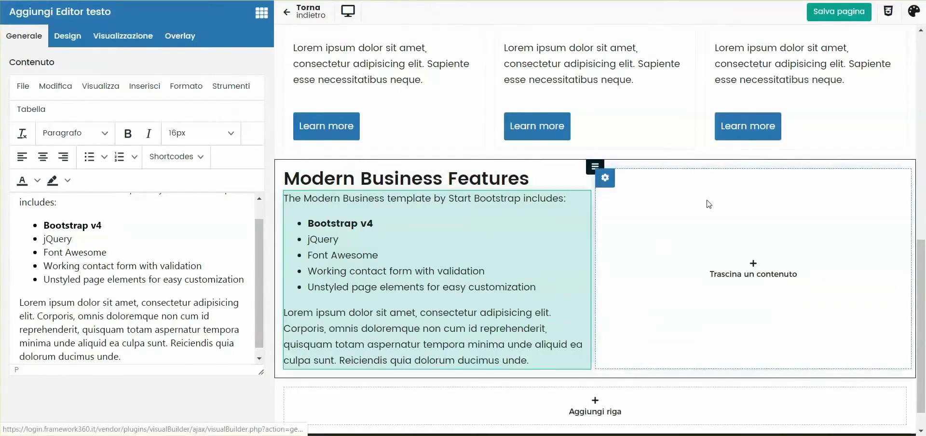
click(709, 204)
text(imma)
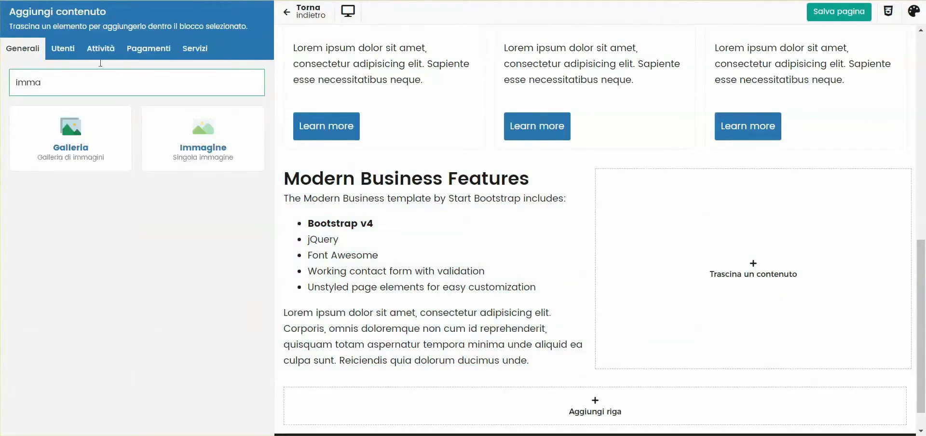
drag(202, 133, 724, 235)
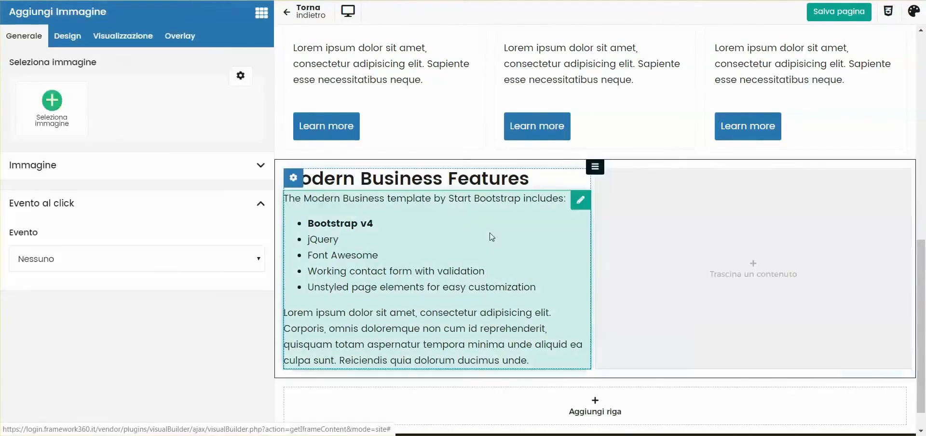
click(72, 112)
double_click(339, 175)
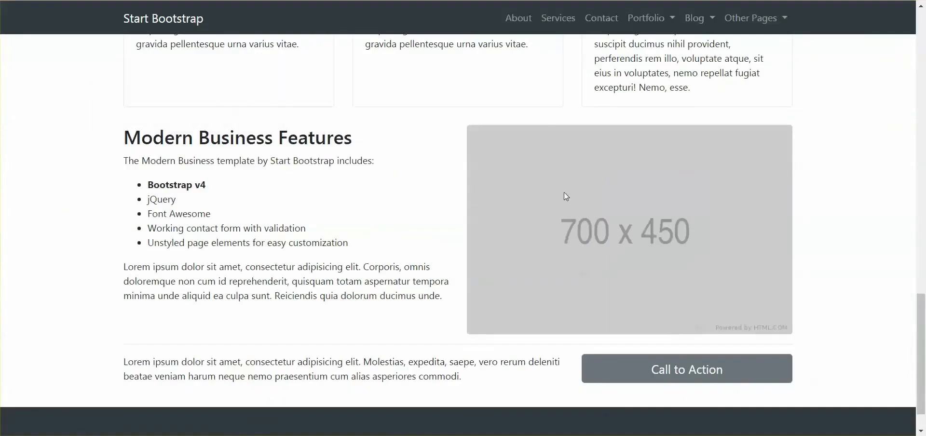
Add a new row below the features section with a separator and set the separator's color to secondary.
scroll(564, 192, down, 2)
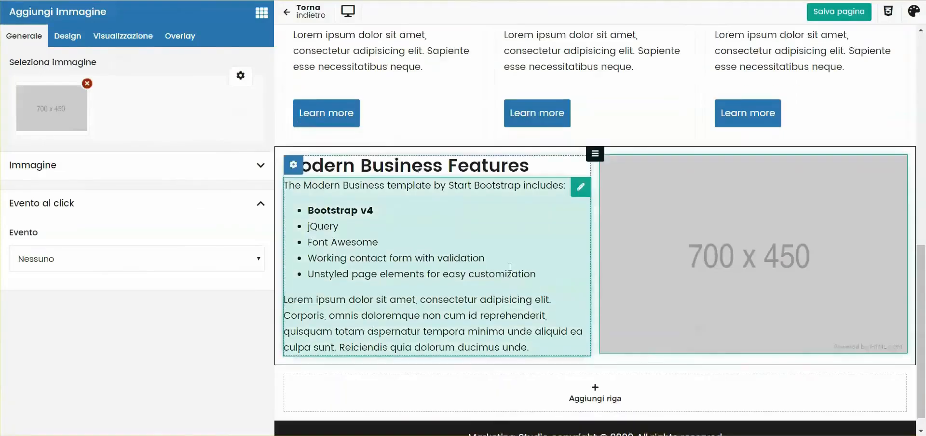
scroll(594, 347, down, 1)
click(595, 374)
scroll(590, 366, down, 1)
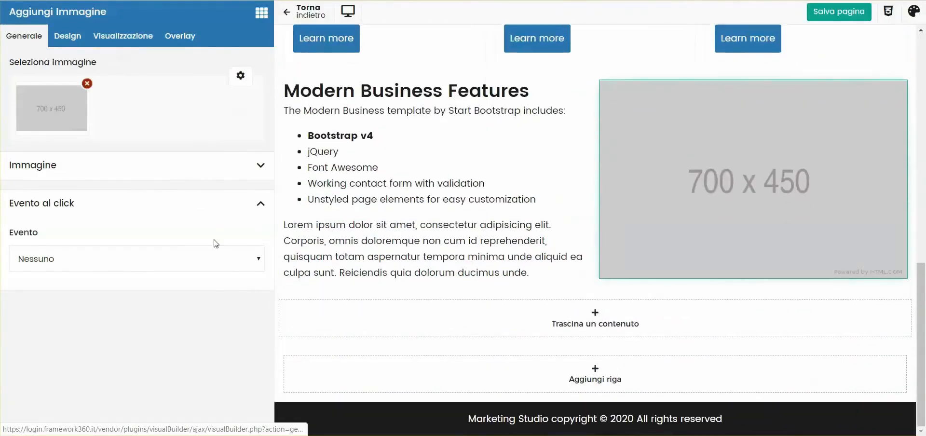
click(588, 326)
double_click(105, 89)
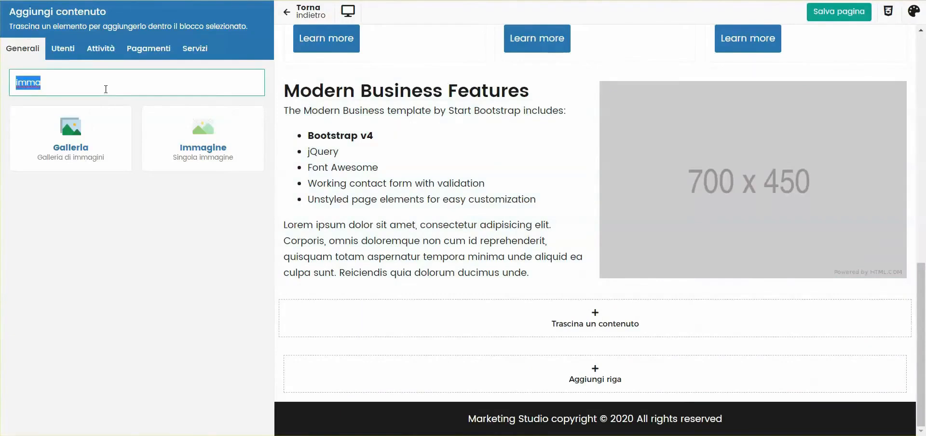
key(BackSpace)
scroll(169, 119, down, 8)
drag(79, 186, 499, 311)
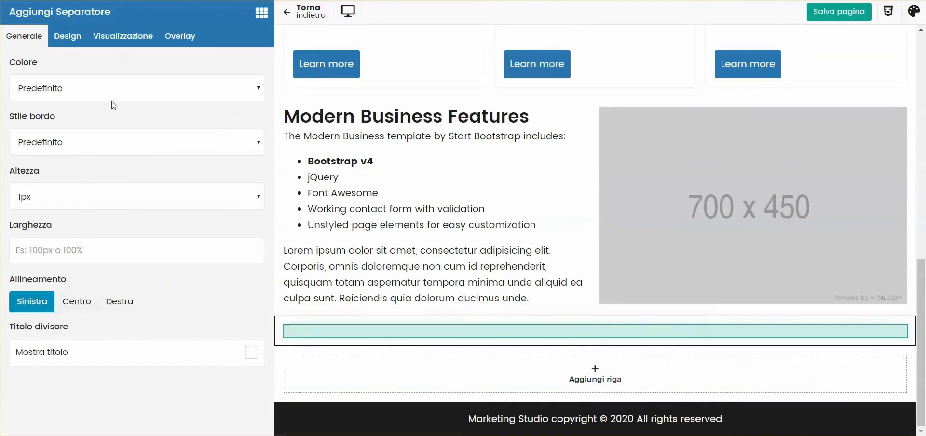
click(137, 91)
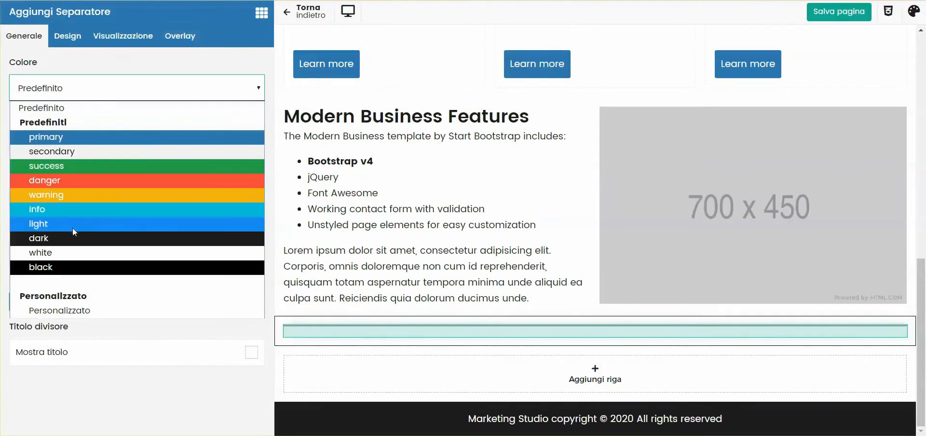
click(60, 152)
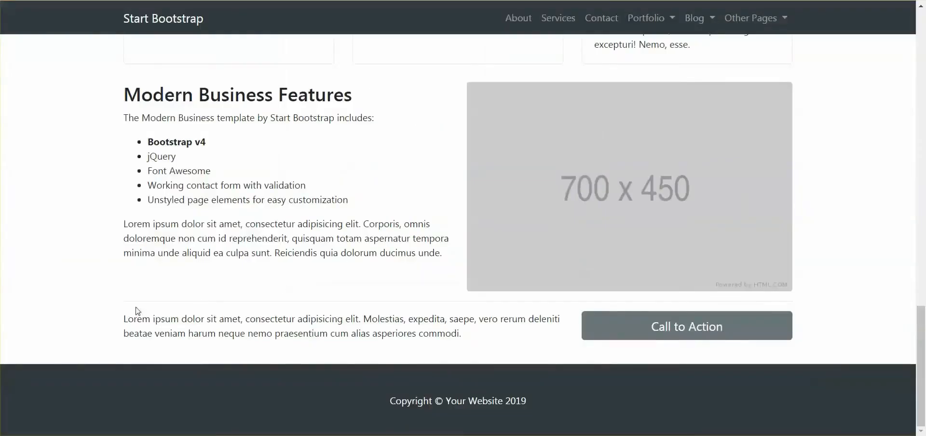
Copy the reference page's call-to-action paragraph into a text block below the separator, in a wide column beside a narrower empty one.
drag(125, 319, 511, 348)
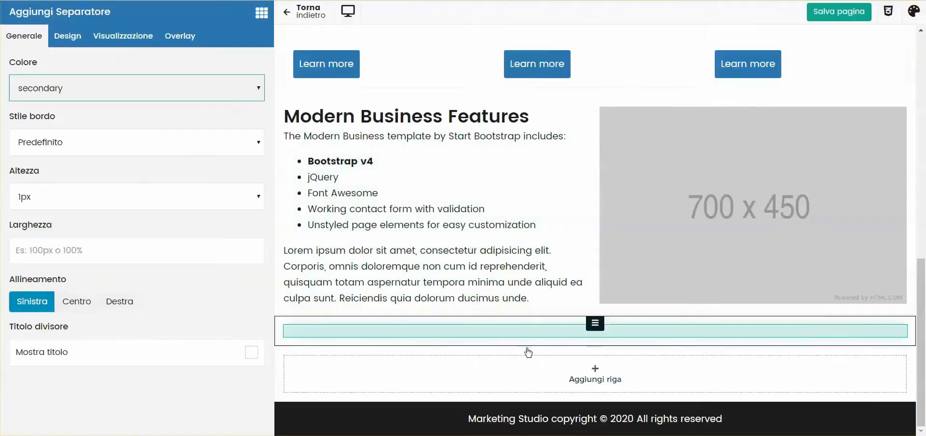
key(Delete)
click(163, 79)
text(test)
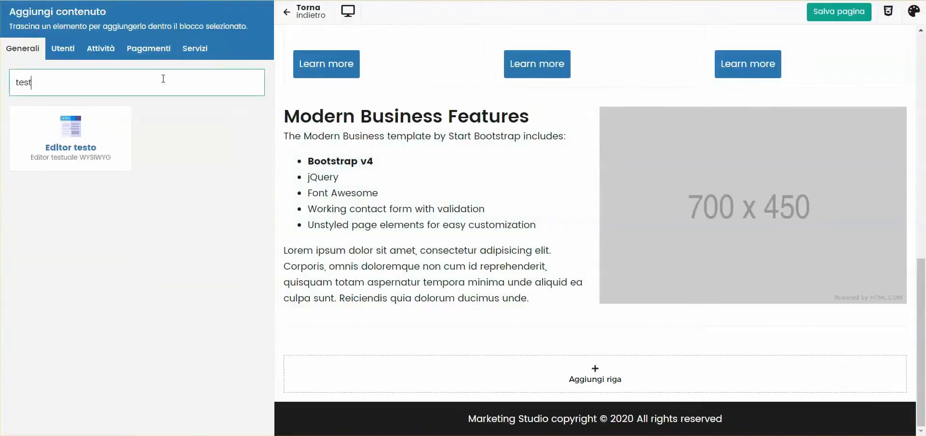
drag(64, 133, 437, 333)
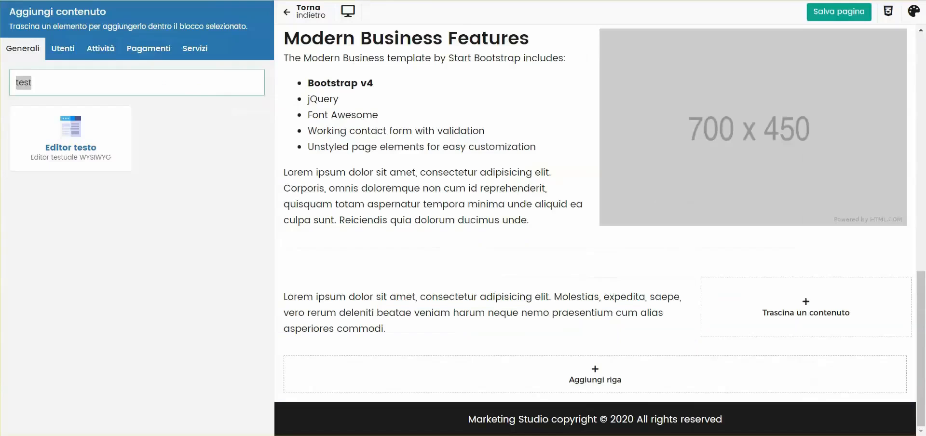
Add a button labelled "Call to action" to the empty column and set its width to 100%.
click(111, 89)
key(ctrl+a)
key(BackSpace)
drag(79, 145, 805, 303)
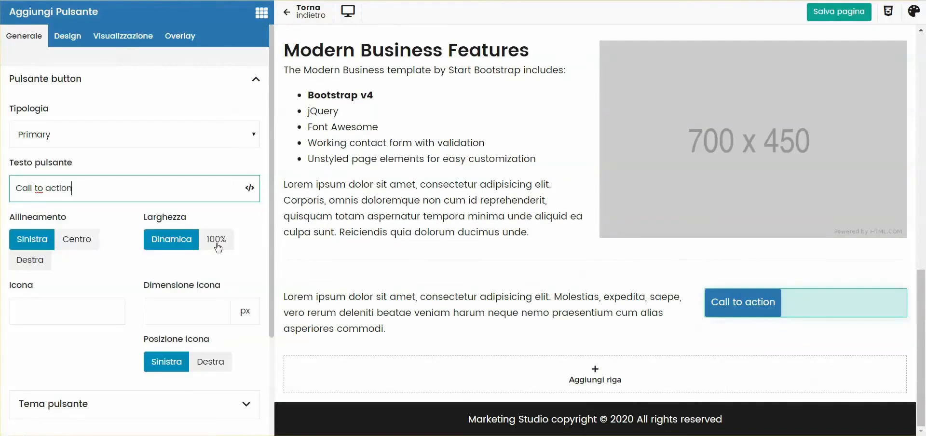
click(217, 239)
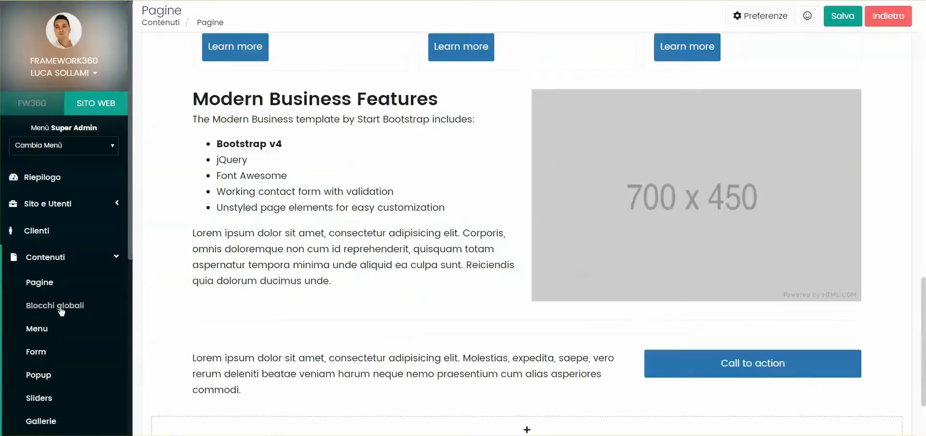
Create a new global block titled "Footer" and add an empty row to it.
click(61, 307)
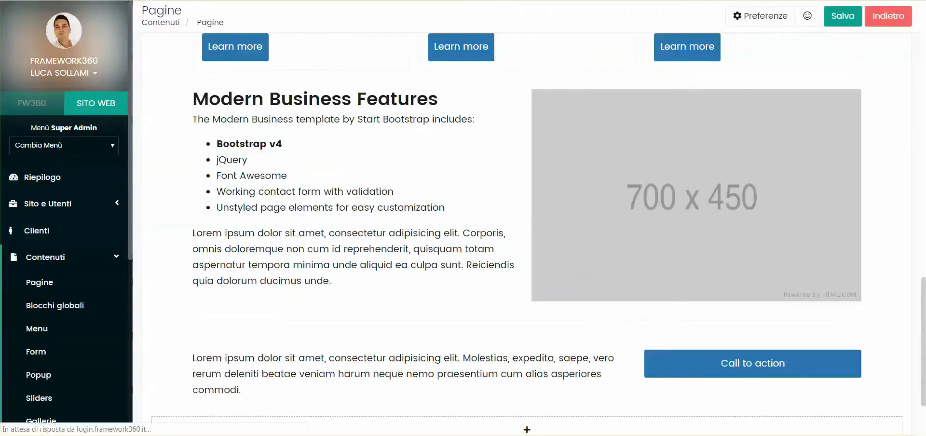
click(889, 61)
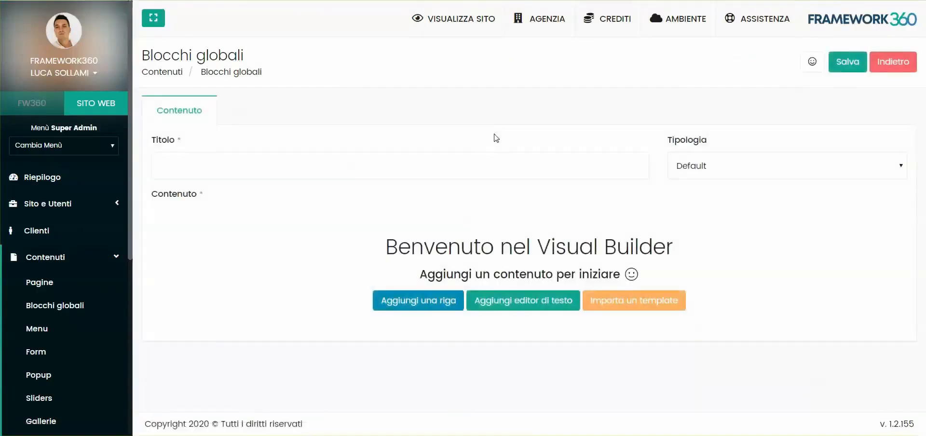
click(189, 163)
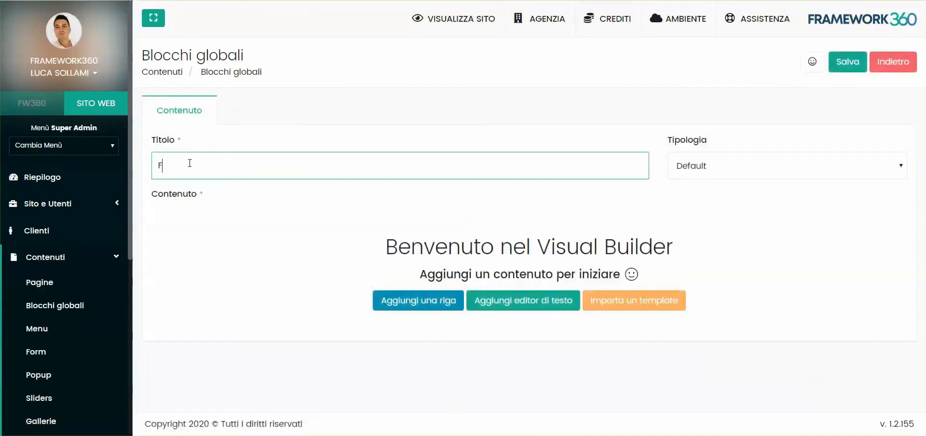
click(412, 301)
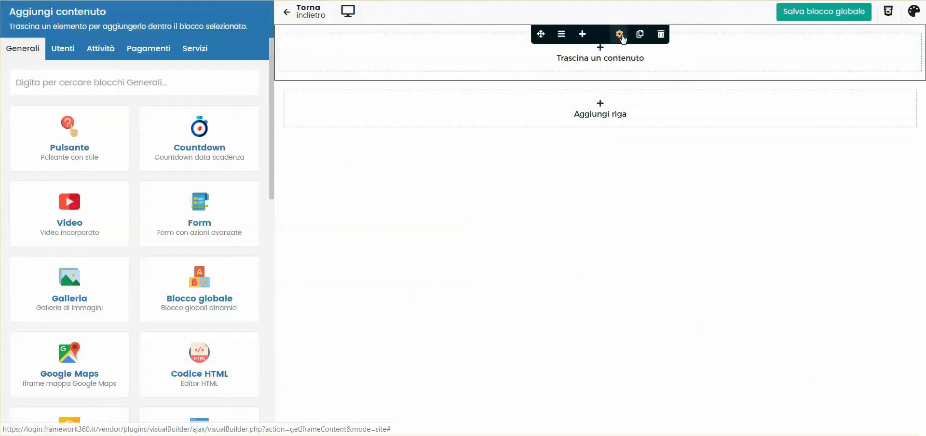
Give the footer row a custom background color of #212529.
click(619, 34)
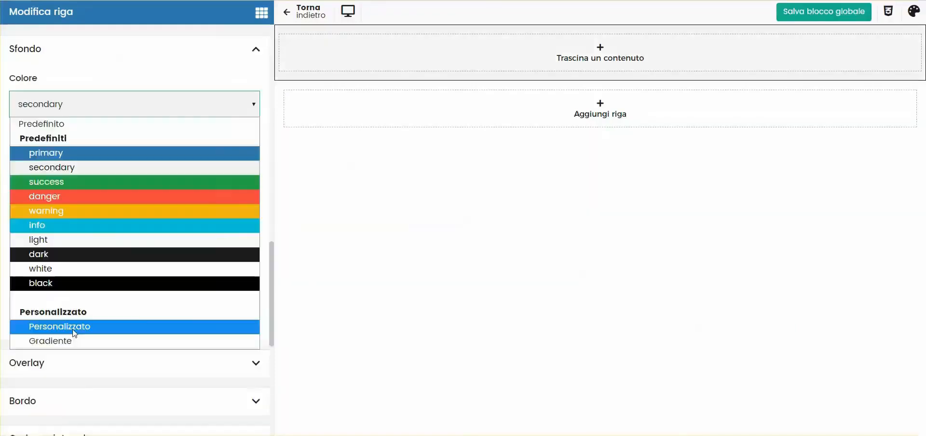
click(78, 326)
click(80, 144)
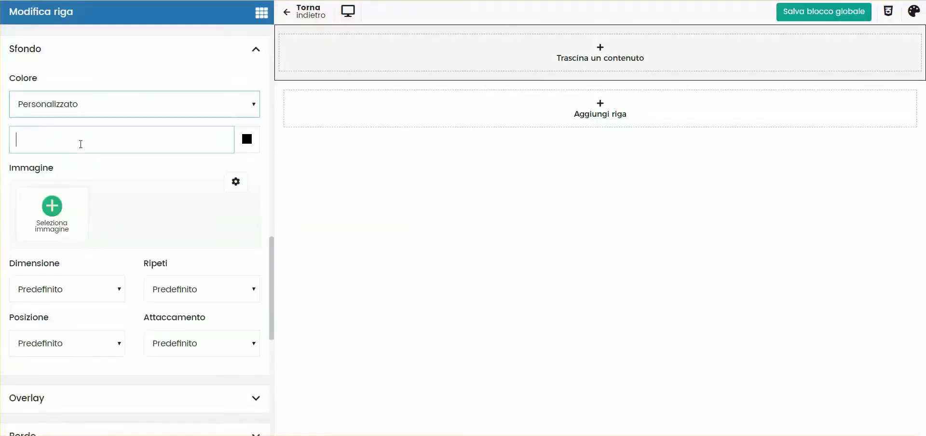
text(212529)
click(105, 158)
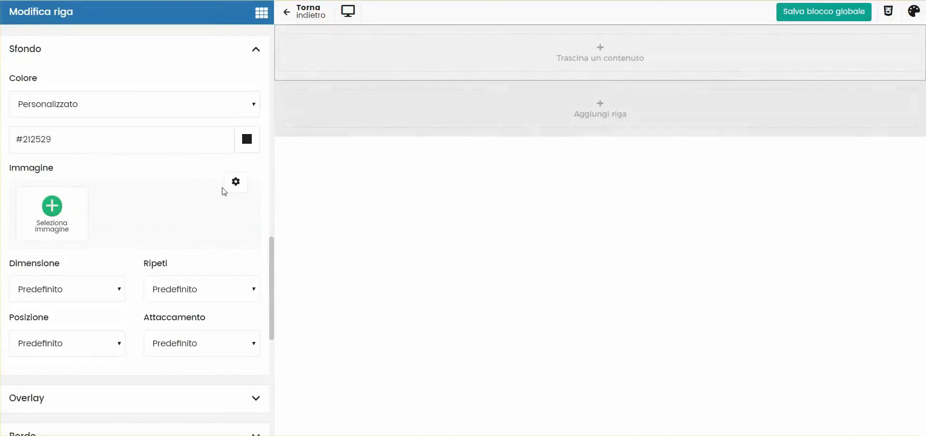
Add a text block reading "Copyright © Your Website 2019" to the footer row.
click(600, 52)
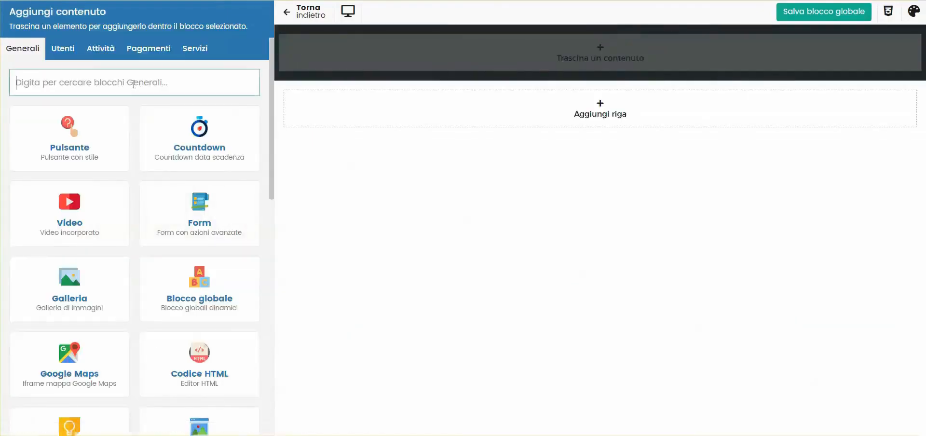
text(test)
drag(73, 137, 581, 50)
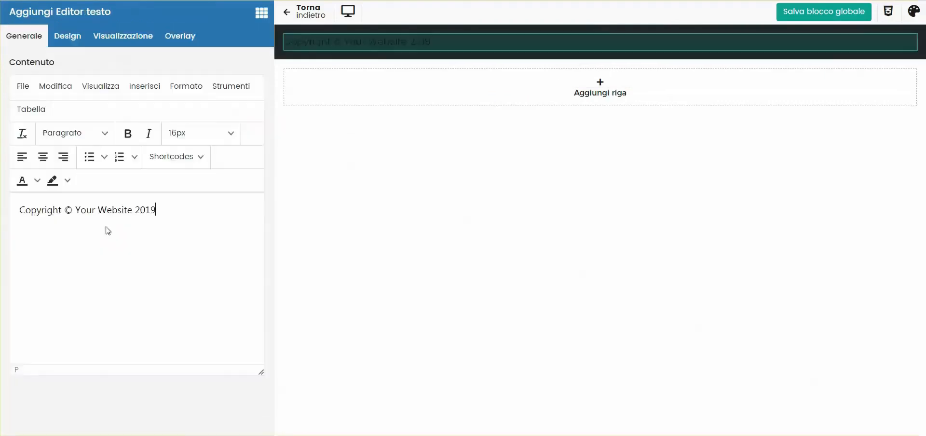
Center the copyright text horizontally and set its text color to white.
click(68, 35)
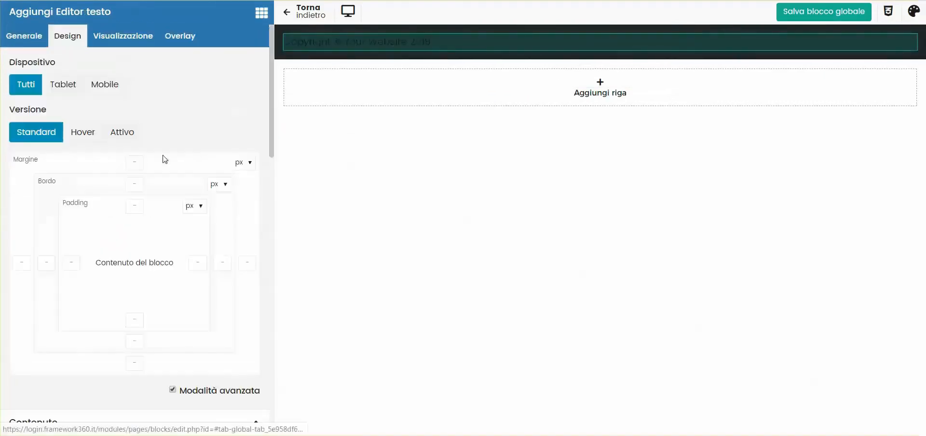
scroll(166, 169, down, 5)
scroll(164, 166, down, 3)
scroll(134, 138, up, 1)
click(136, 114)
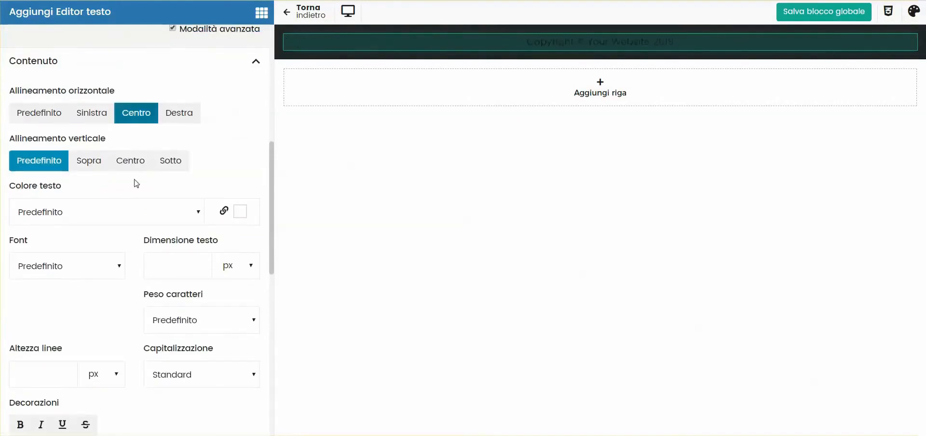
click(85, 212)
click(68, 130)
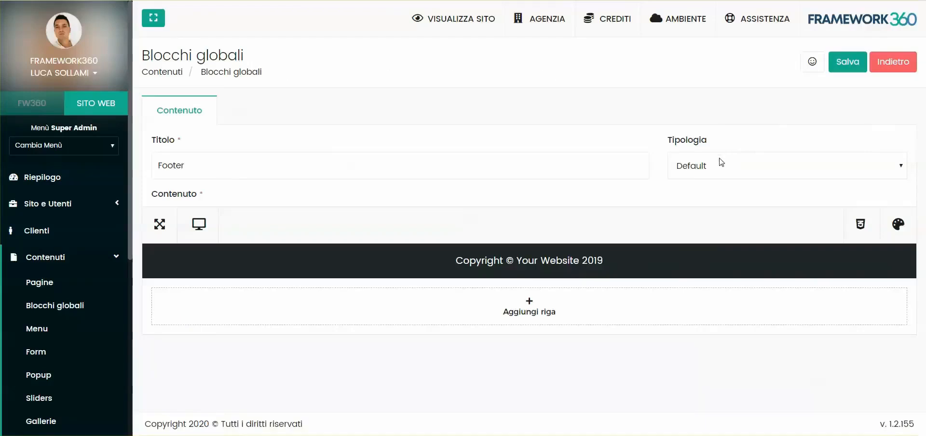
Set the global block's type to Footer.
click(721, 162)
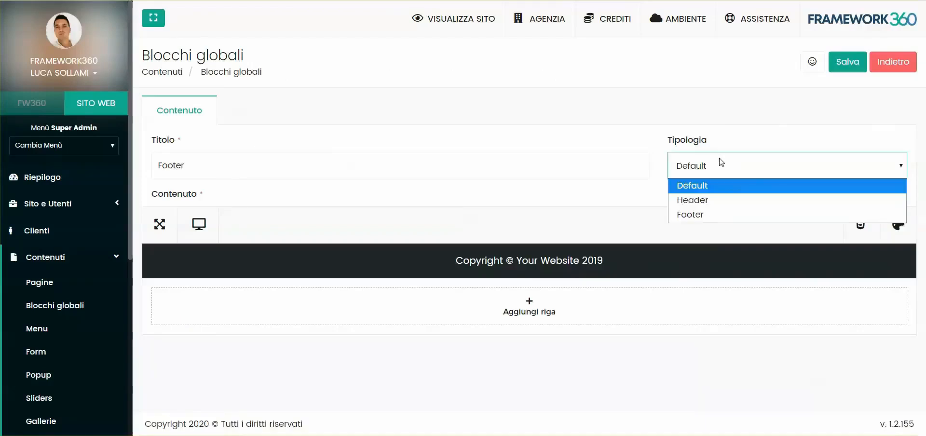
click(689, 213)
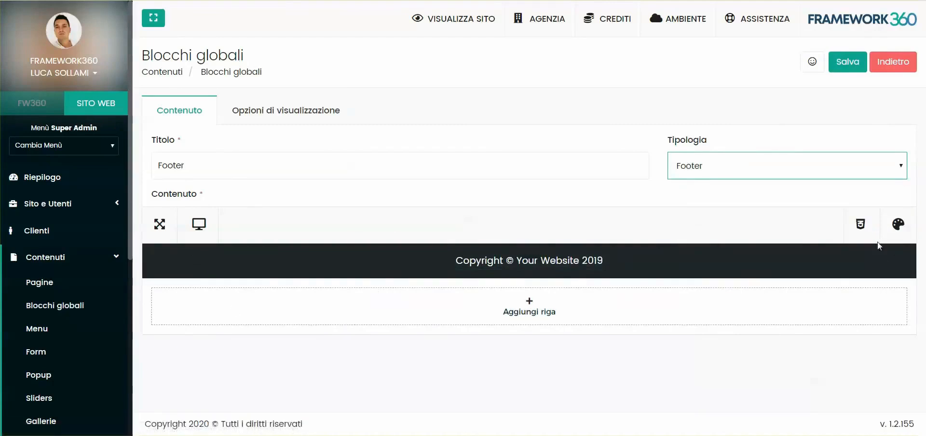
Change the footer global block's type to Header.
click(704, 168)
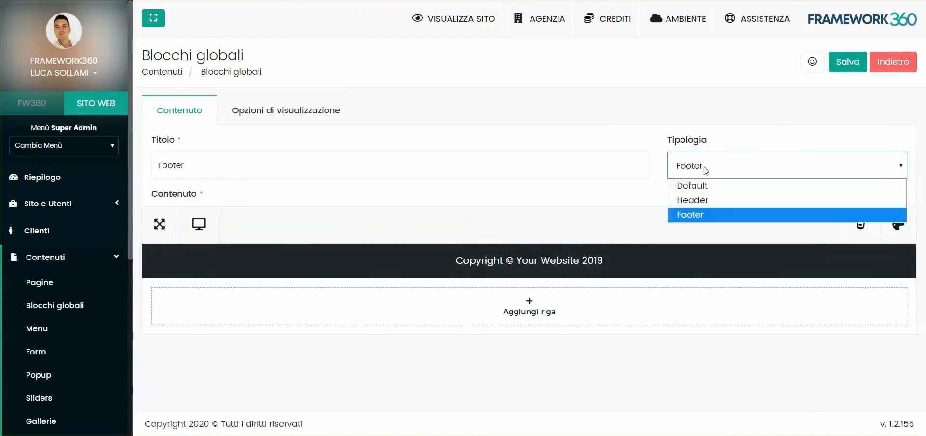
click(698, 200)
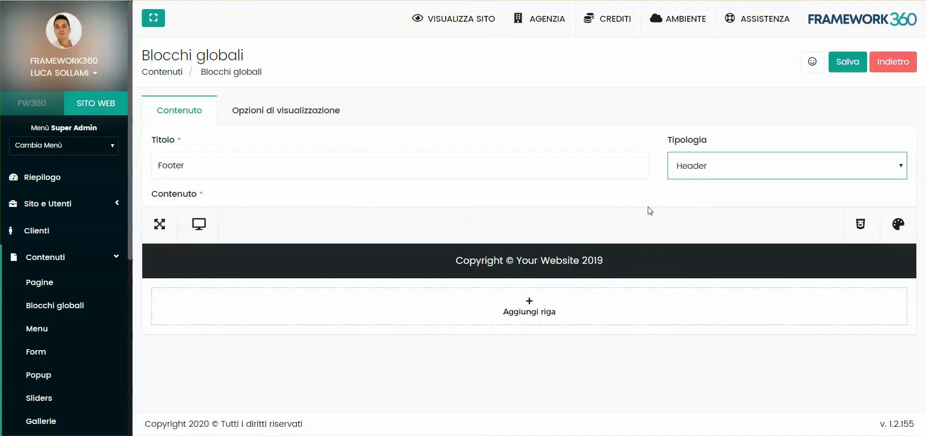
click(674, 191)
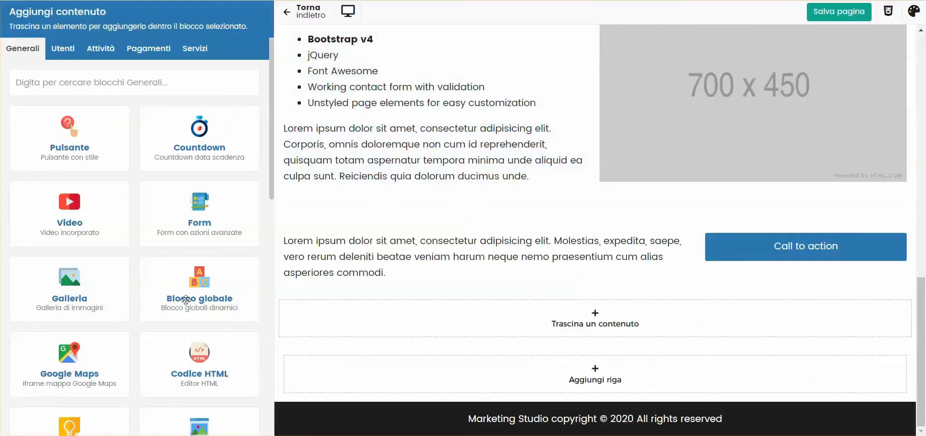
Add a global block to the empty row below the call to action and set it to Copyrights.
drag(186, 295, 444, 317)
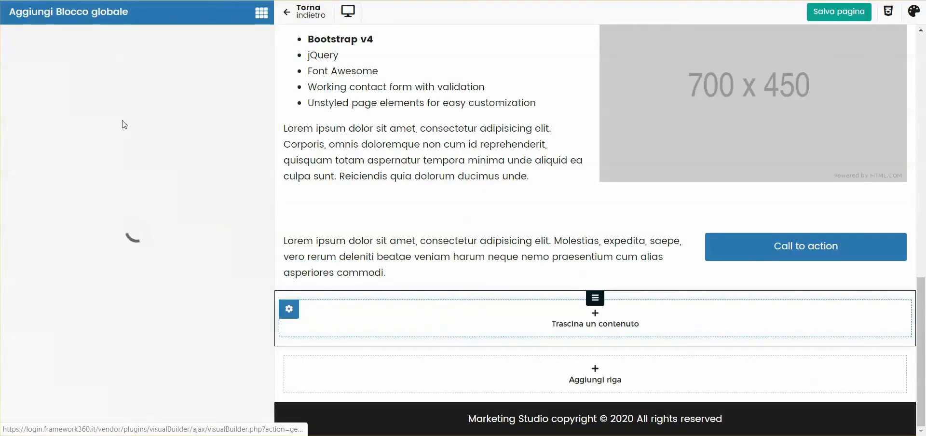
click(114, 92)
click(63, 150)
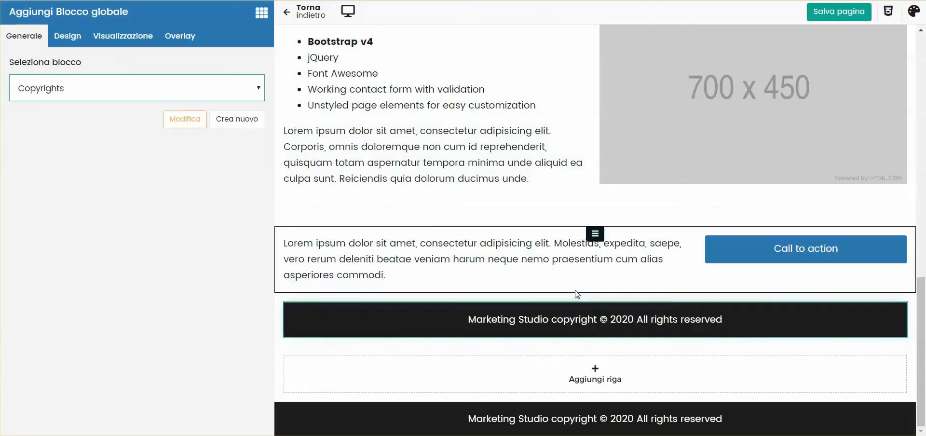
drag(541, 314, 486, 214)
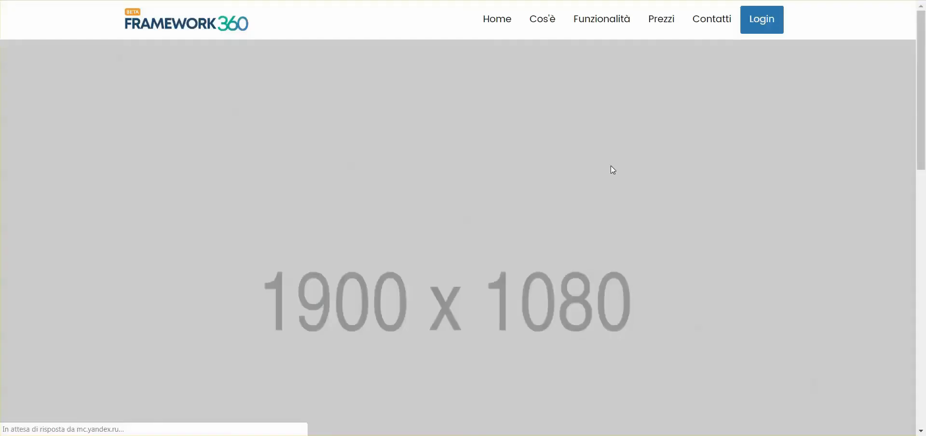
Review the live page from the hero image down through the cards and the features section.
scroll(609, 166, down, 15)
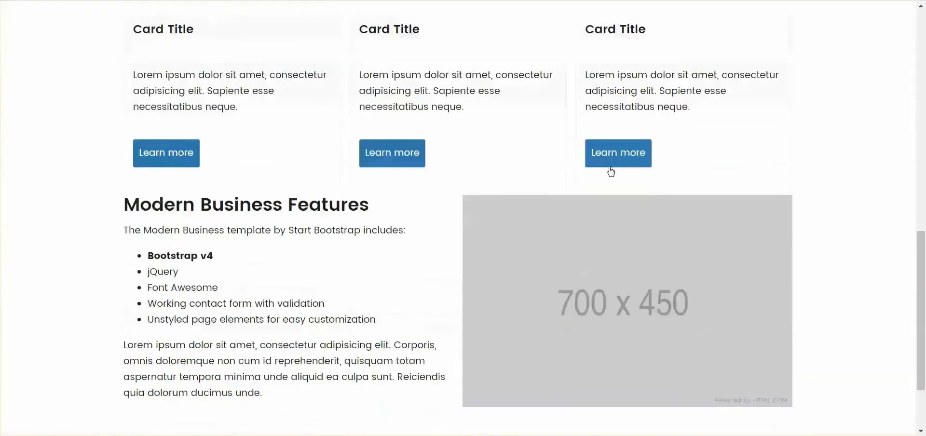